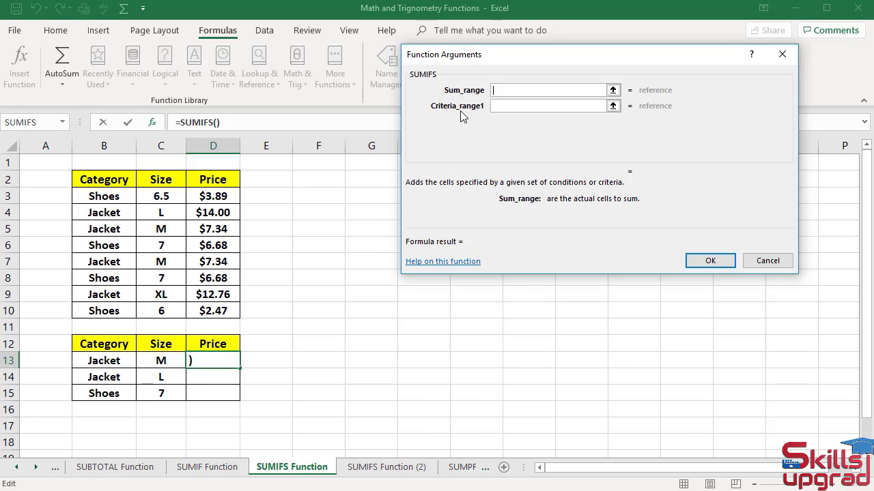
Step: Review the SUMIFS arguments for D13 through the second criteria range, and set its sum range to the prices in D3:D10
key(Tab)
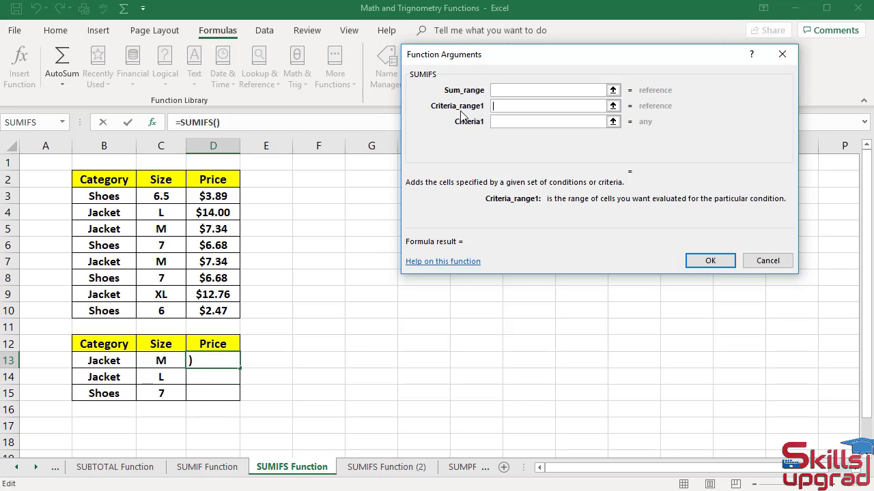
key(Tab)
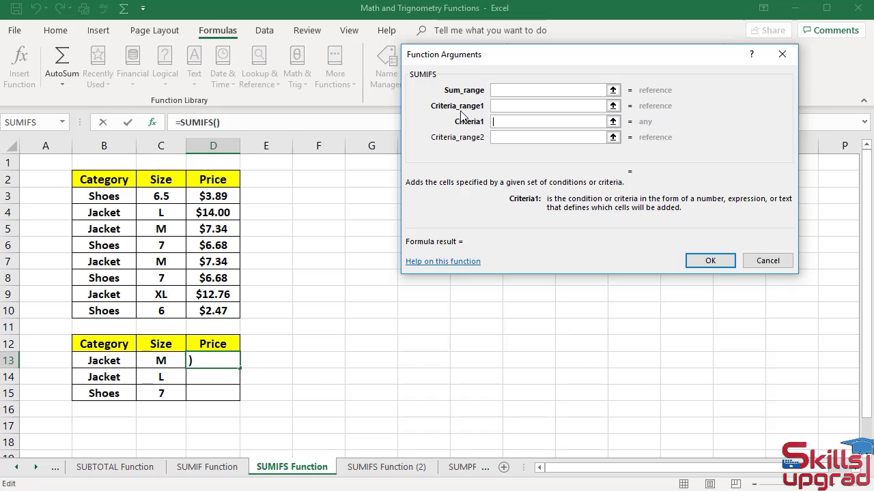
key(Tab)
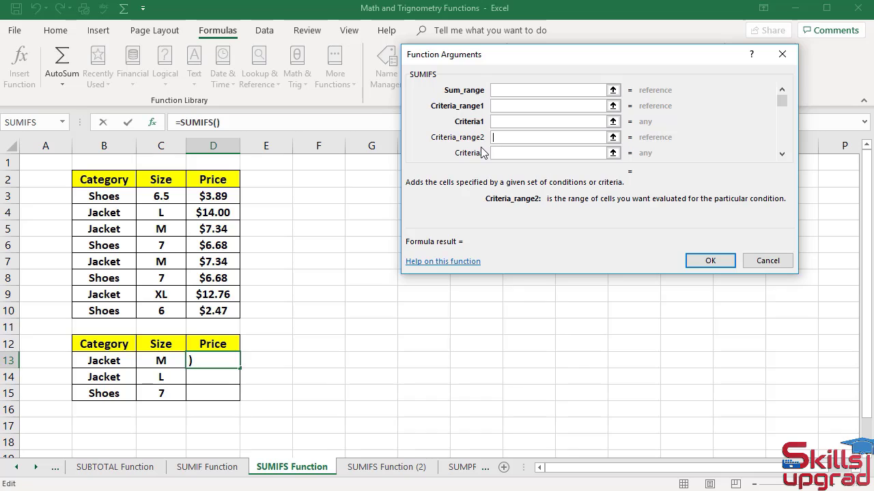
click(496, 89)
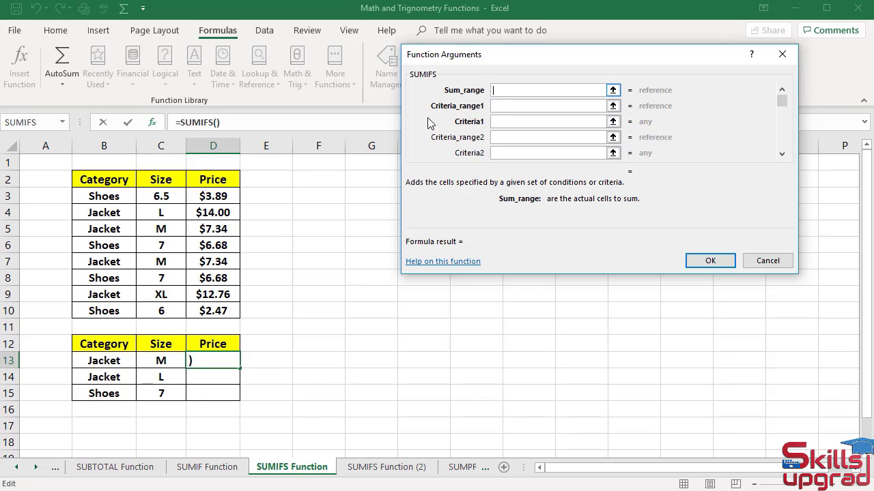
drag(229, 196, 230, 305)
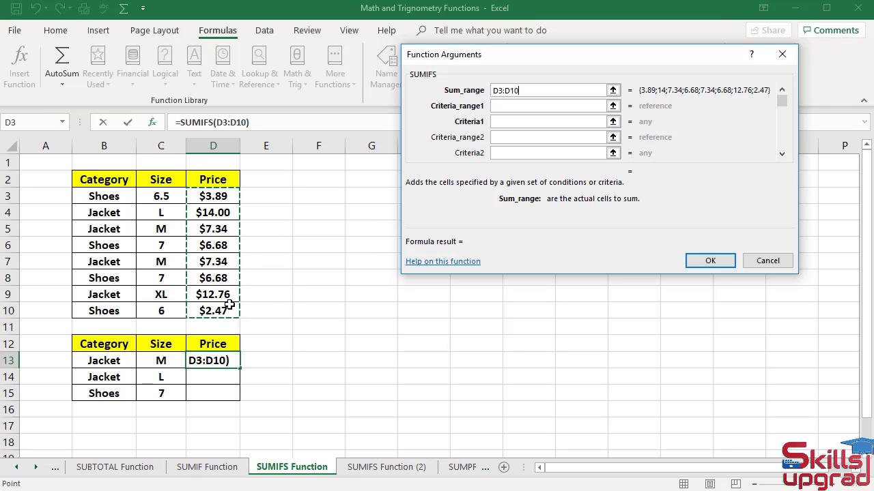
Step: Add the first SUMIFS condition for D13, matching the category range B3:B10 against cell B13
key(Tab)
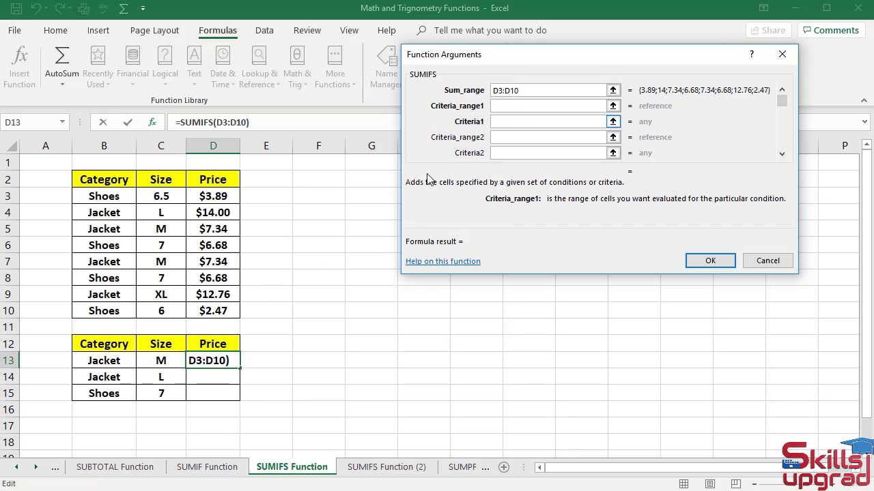
drag(121, 196, 107, 307)
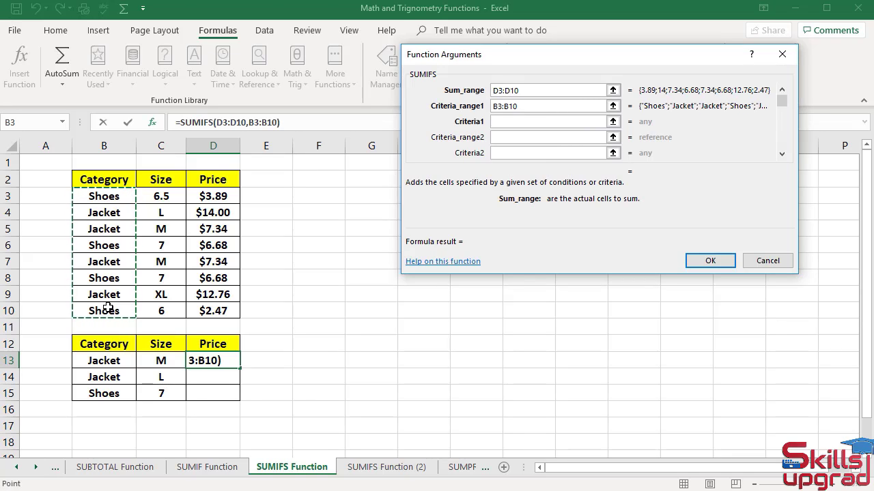
key(Tab)
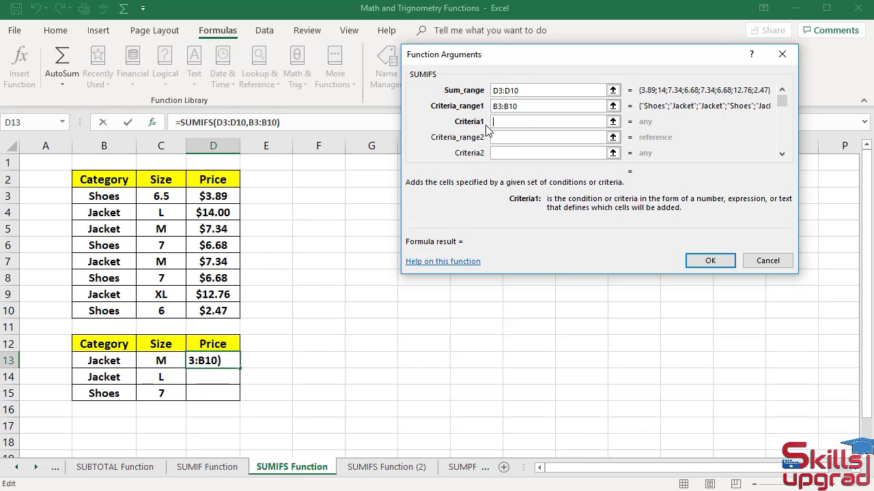
click(116, 362)
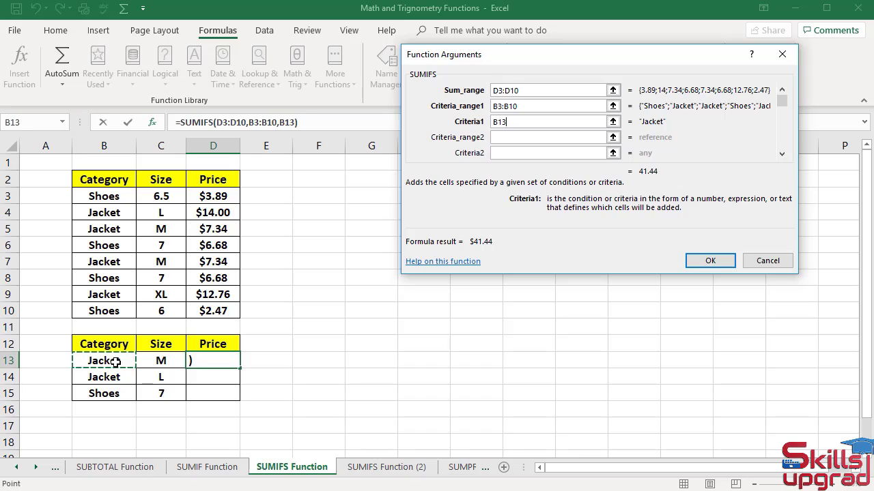
Step: Add the second condition matching the size range C3:C10 against C13, and enter the SUMIFS formula in D13
key(Tab)
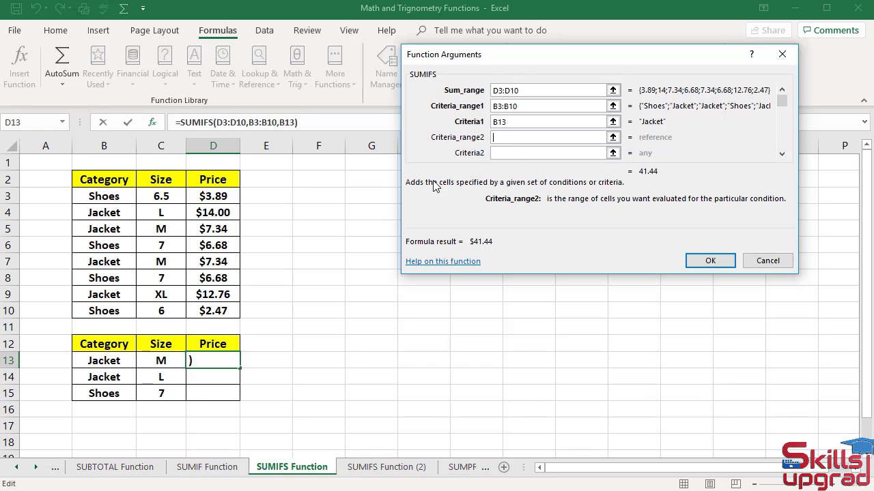
drag(162, 197, 163, 302)
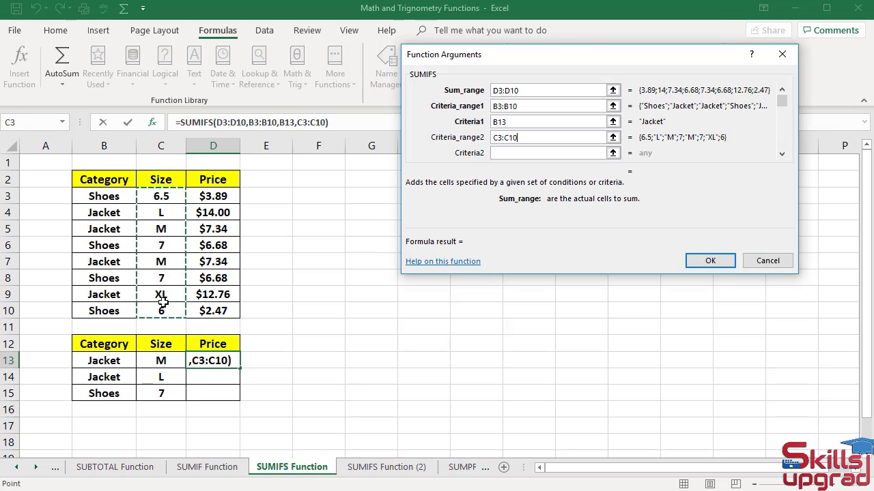
key(Tab)
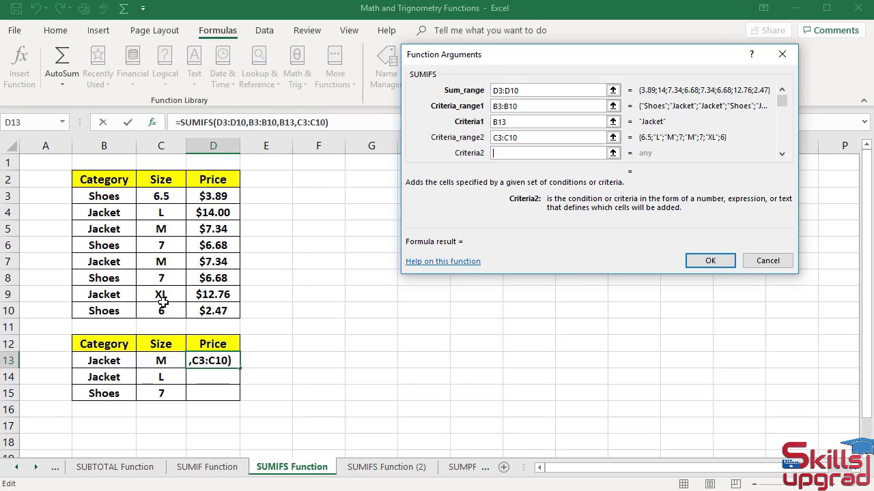
click(502, 152)
click(174, 362)
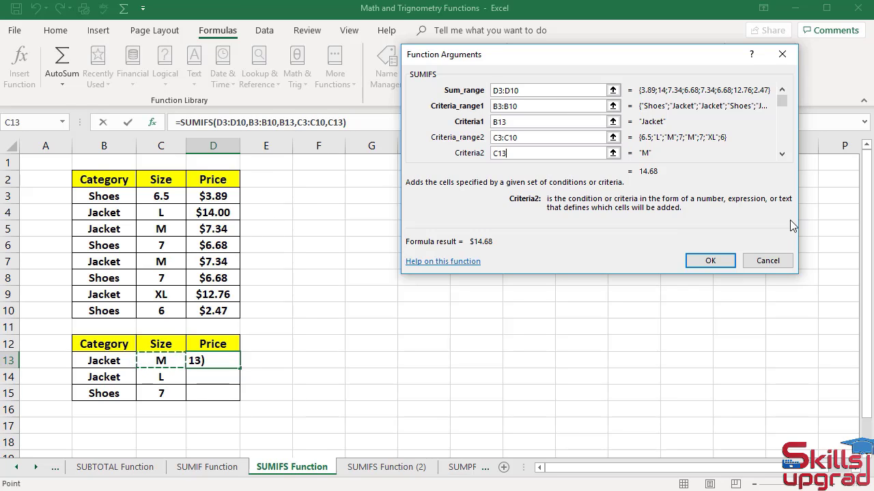
click(703, 265)
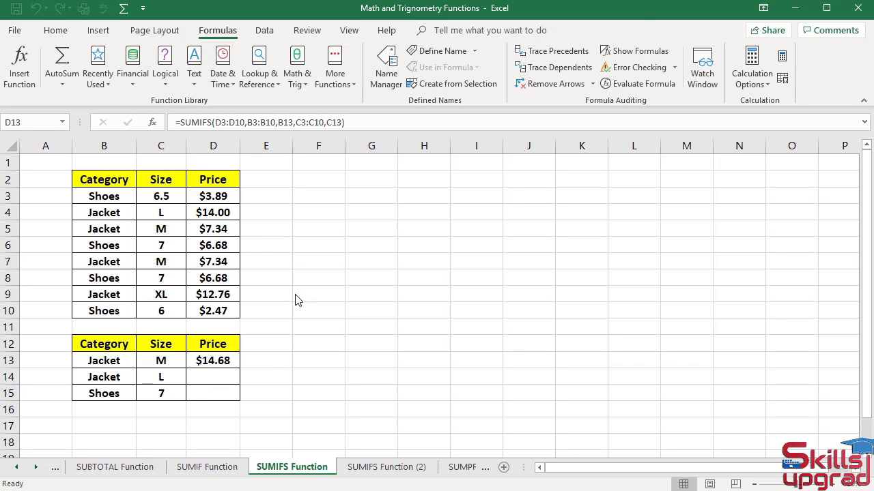
click(223, 360)
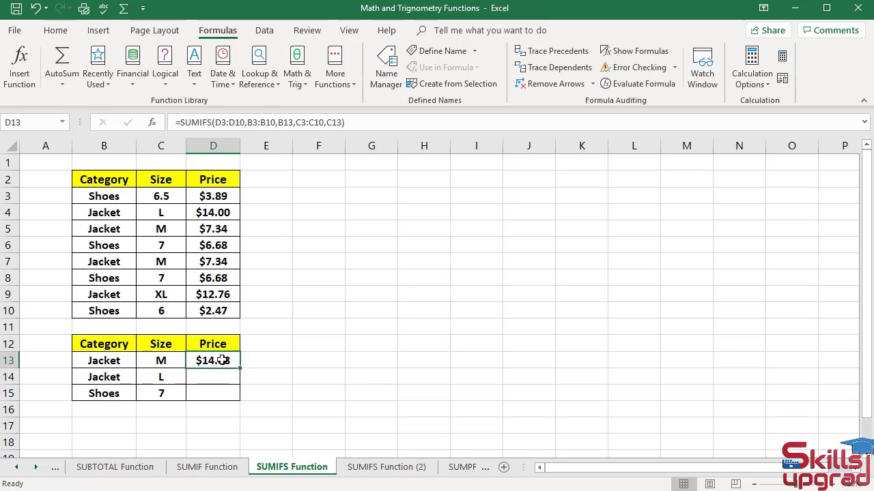
Step: Insert the SUMIFS function in D14 with D3:D10 as the sum range
click(208, 378)
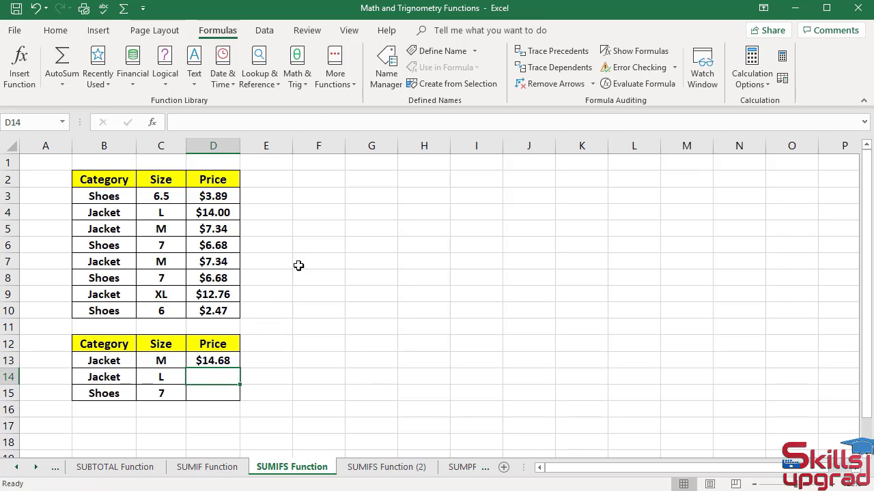
click(305, 89)
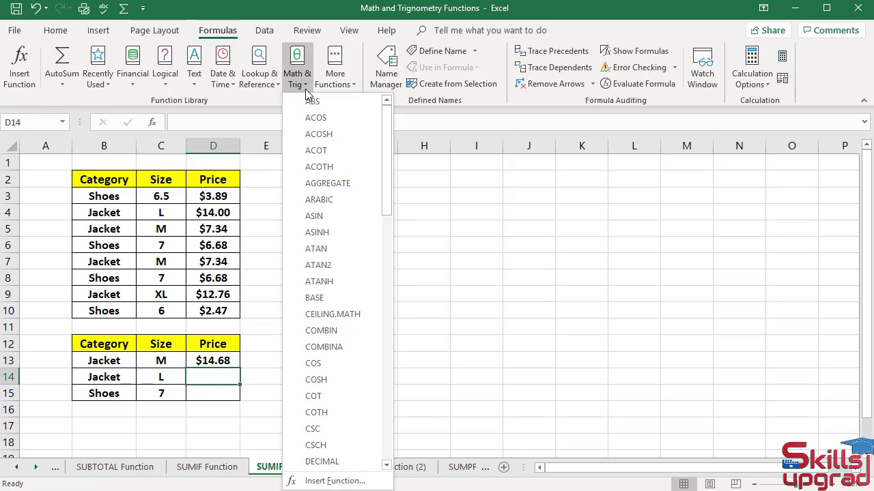
drag(386, 120, 383, 364)
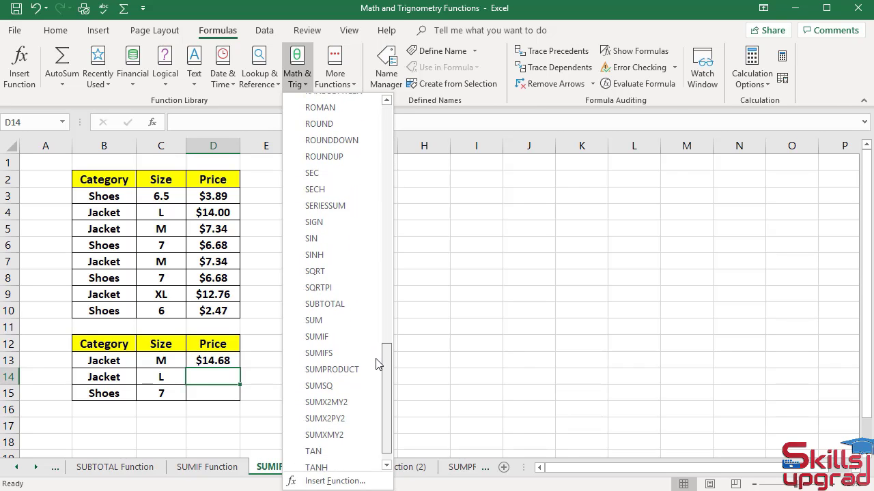
click(334, 355)
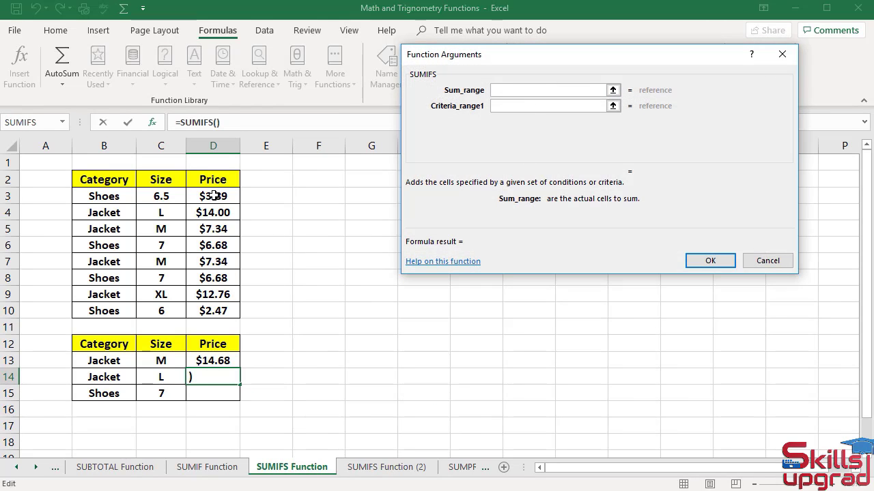
drag(214, 196, 219, 311)
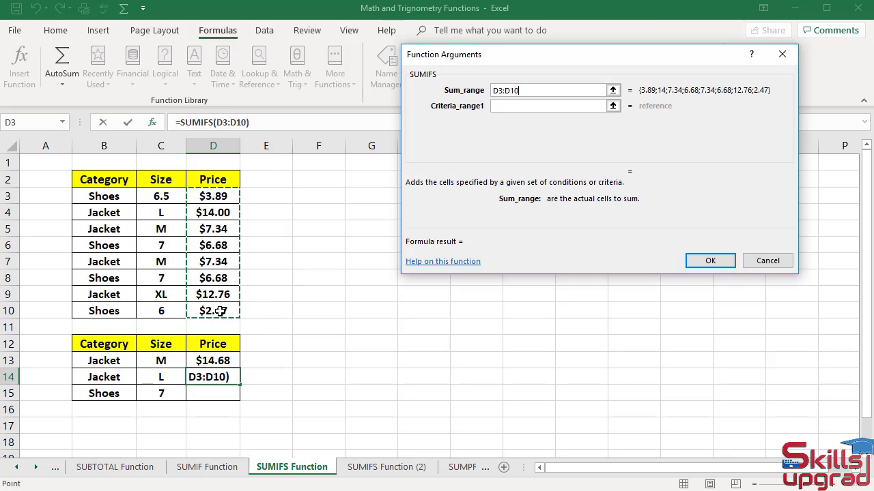
Step: Add the first SUMIFS condition for D14, matching the category range B3:B10 against cell B14
key(Tab)
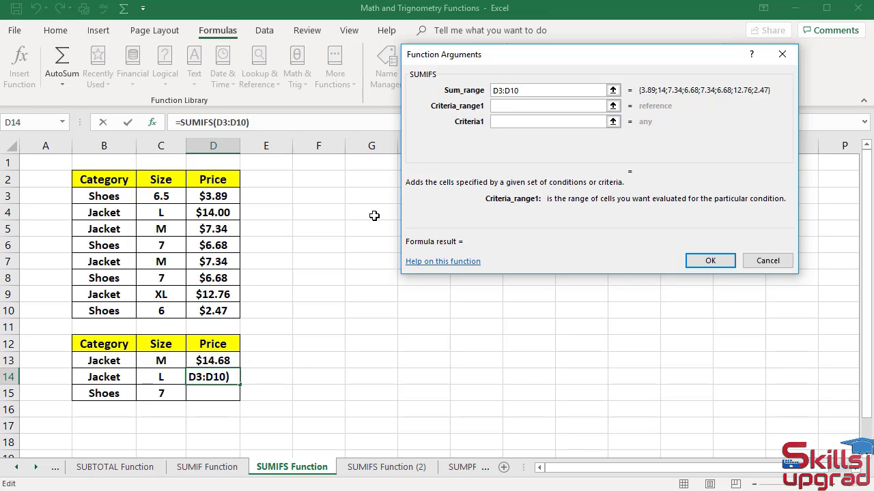
drag(123, 192, 115, 311)
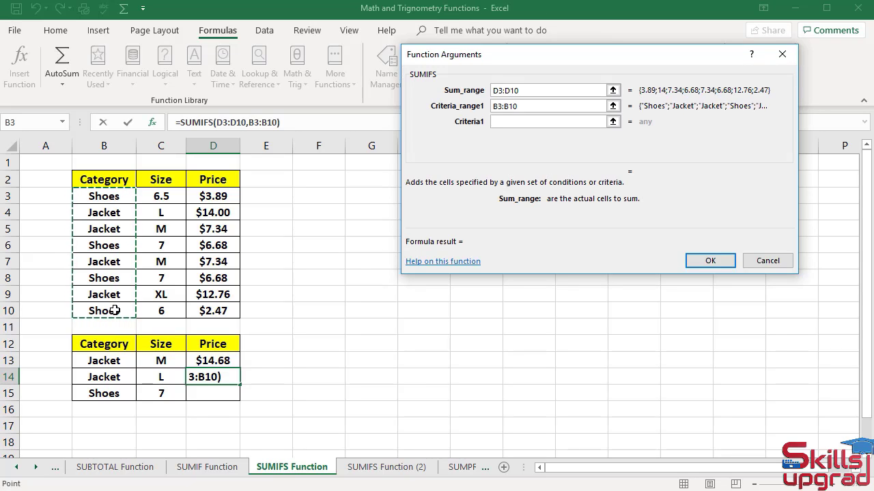
key(Tab)
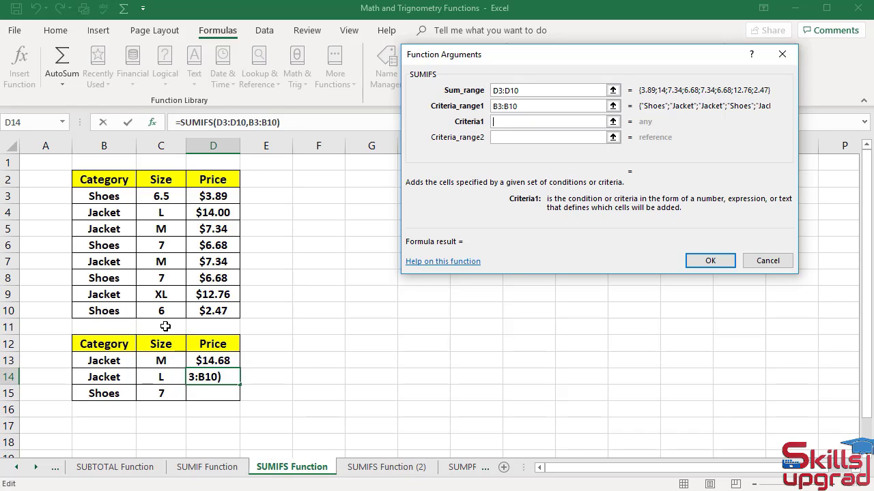
click(103, 380)
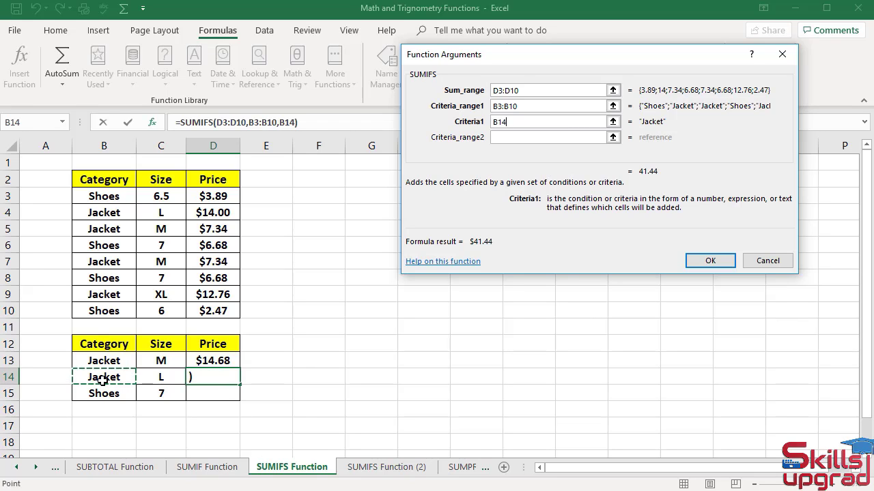
Step: Add the second condition matching the size range C3:C10 against C14, and enter the SUMIFS formula in D14
key(Tab)
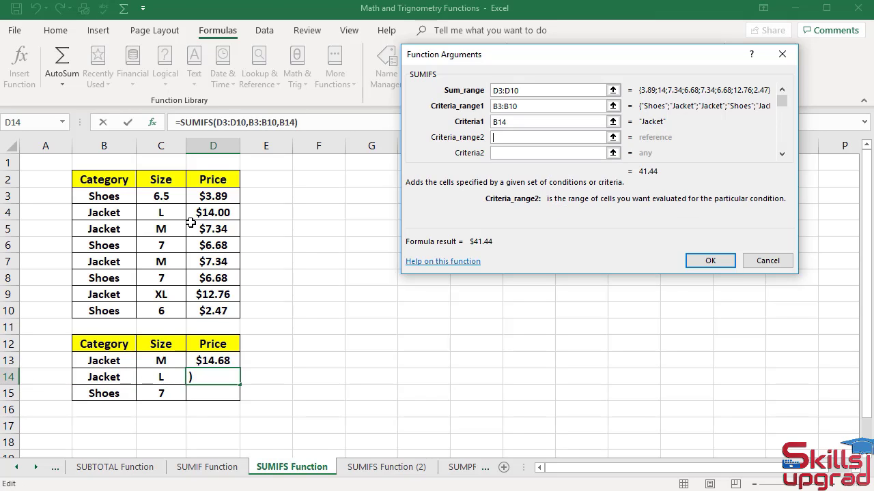
drag(161, 196, 163, 305)
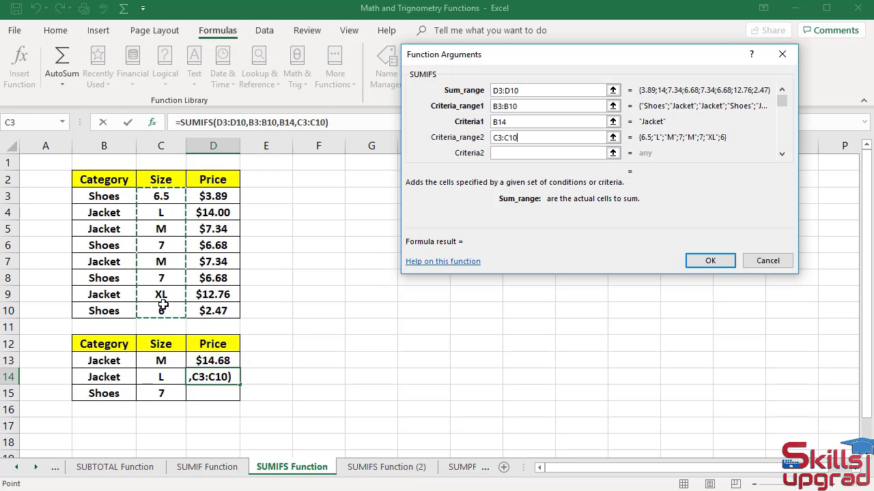
key(Tab)
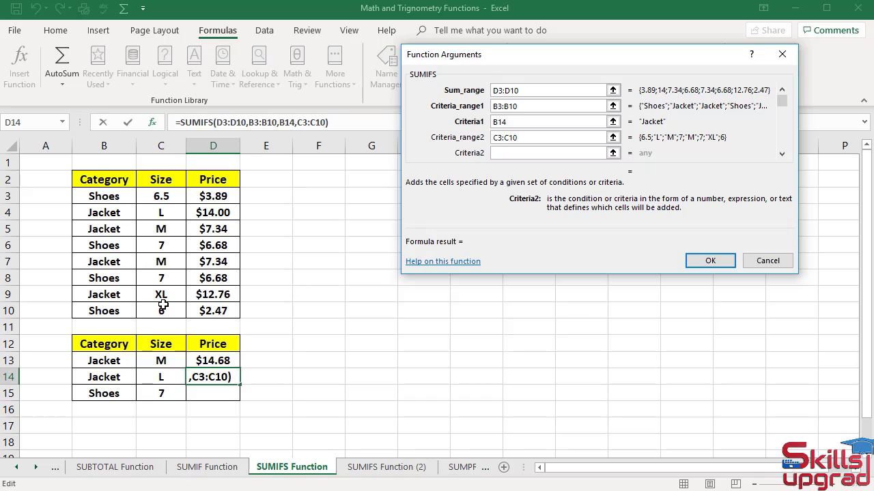
click(172, 376)
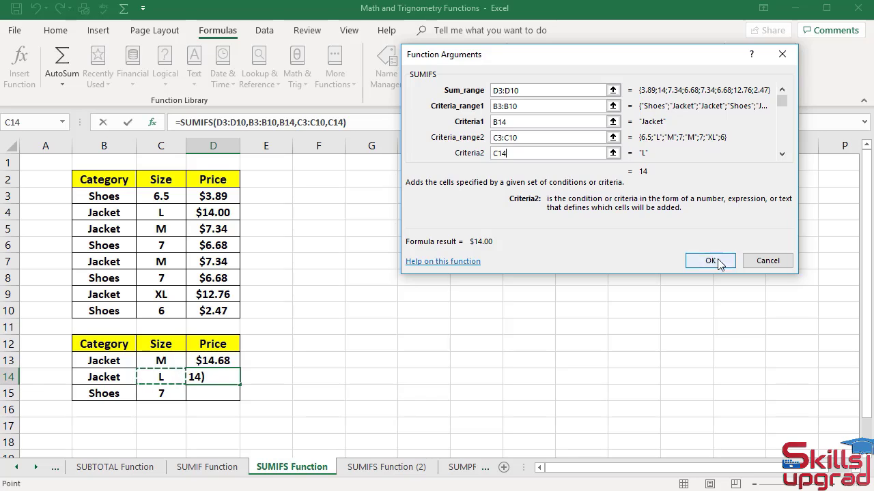
click(691, 261)
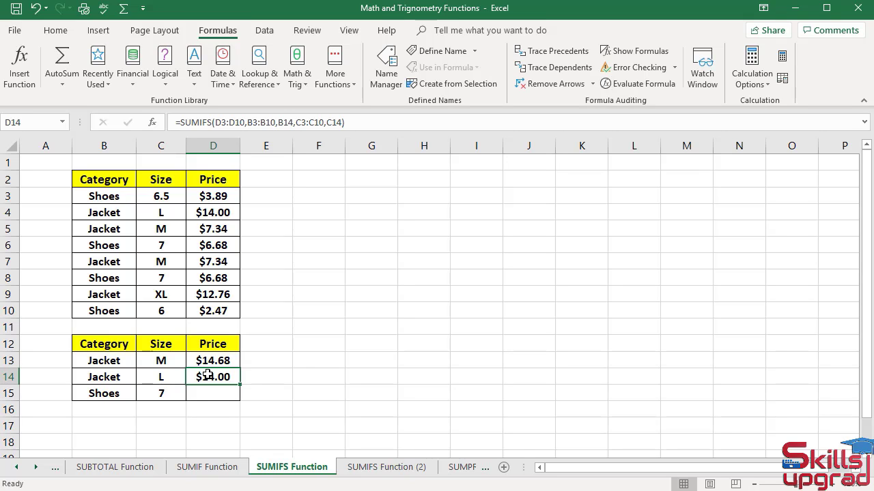
Step: Insert the SUMIFS function in D15 with D3:D10 as the sum range
click(224, 395)
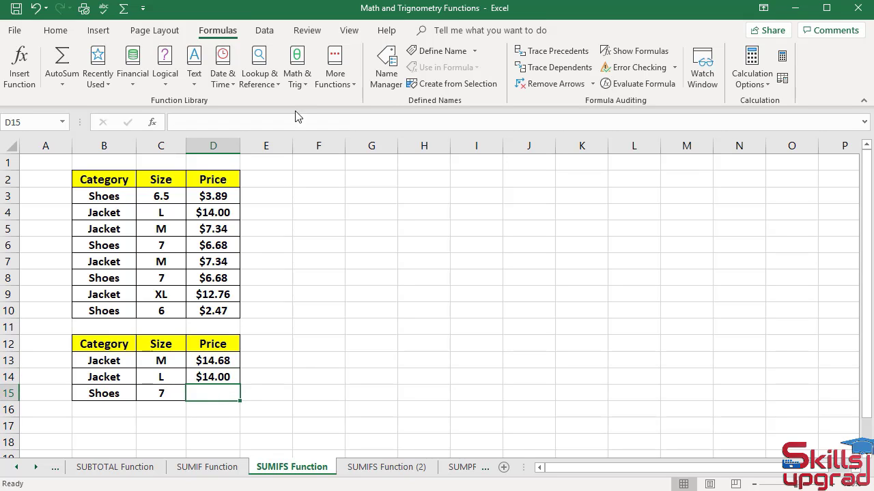
click(296, 86)
drag(390, 126, 390, 367)
click(331, 372)
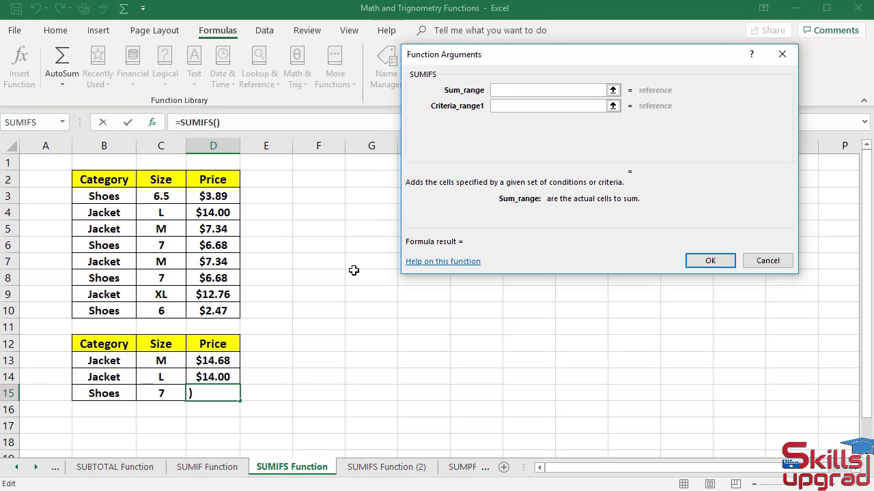
drag(218, 195, 216, 310)
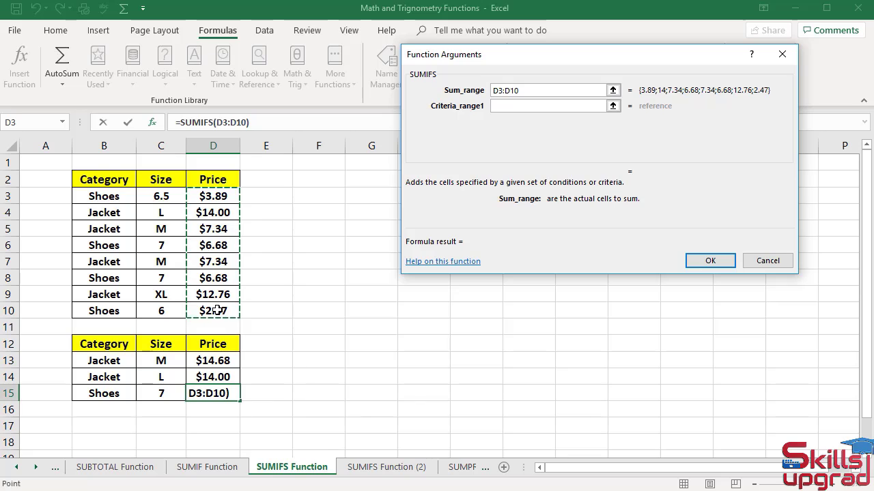
Step: Add the first SUMIFS condition for D15, matching the category range B3:B10 against cell B15
key(Tab)
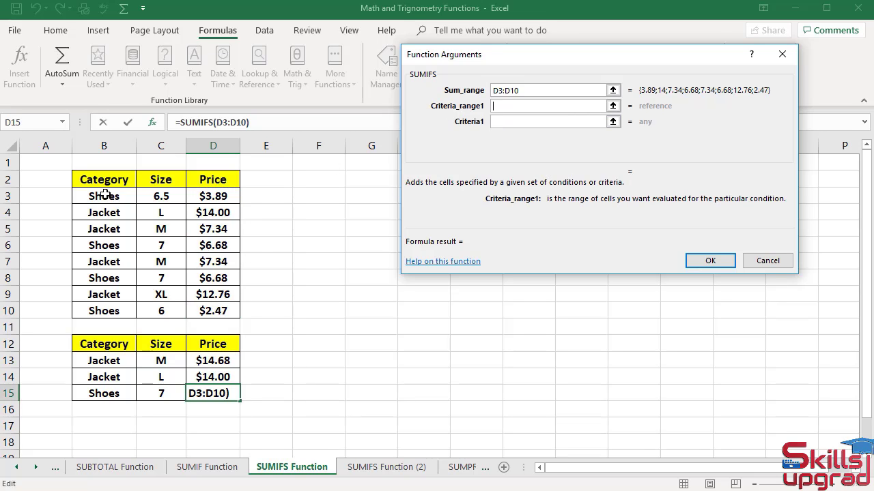
drag(103, 197, 109, 307)
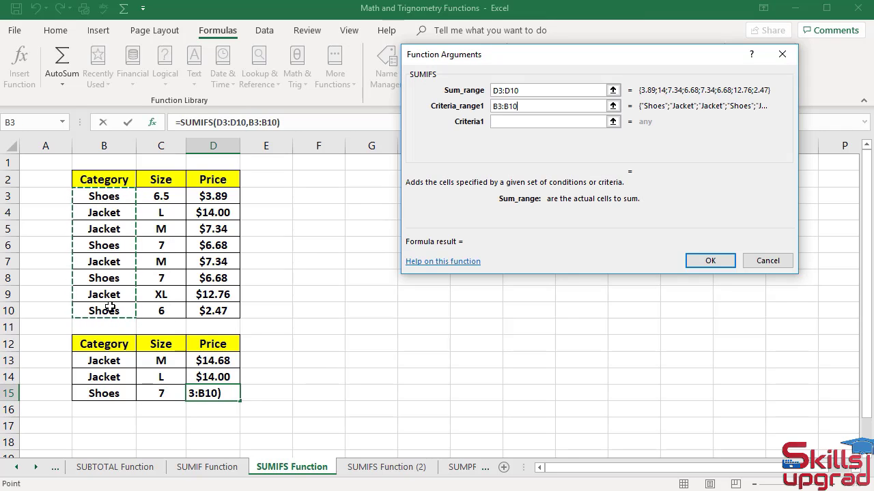
key(Tab)
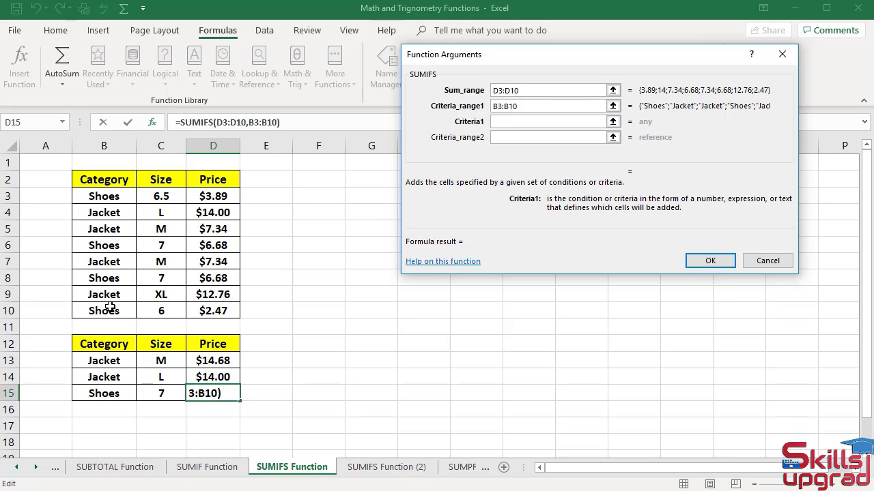
click(120, 393)
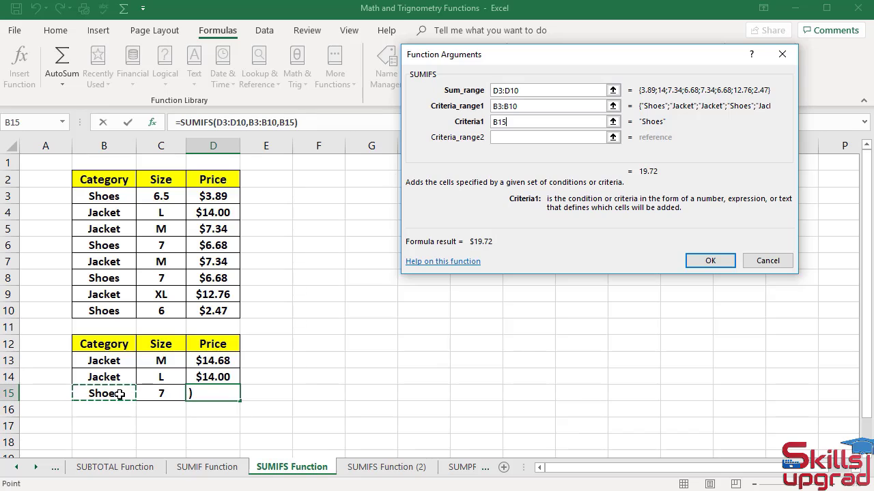
Step: Add the second condition matching the size range C3:C10 against C15, and enter the SUMIFS formula in D15
key(Tab)
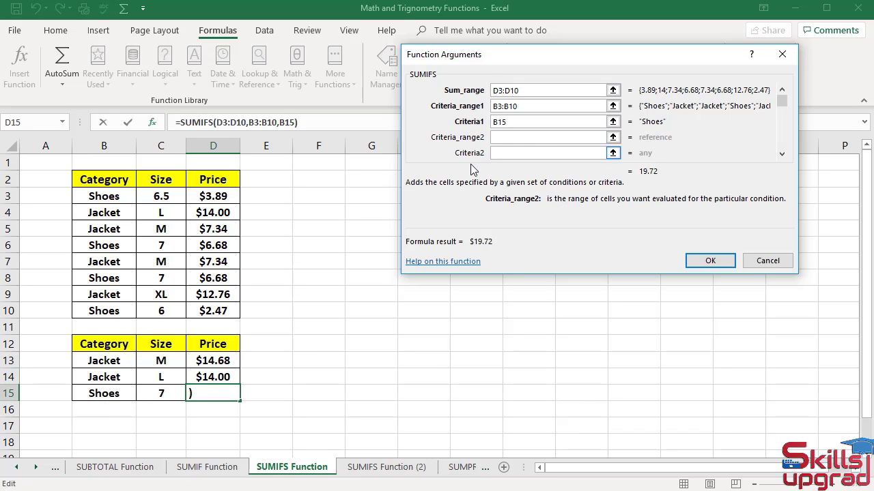
drag(179, 194, 169, 308)
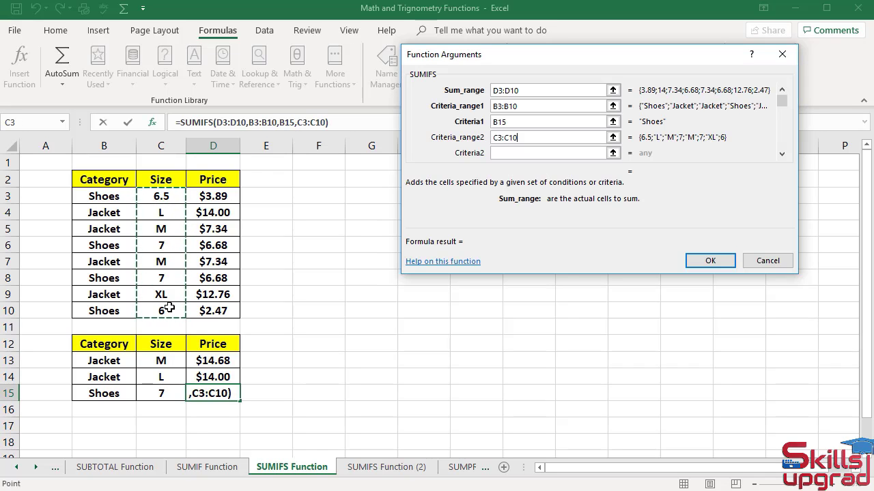
key(Tab)
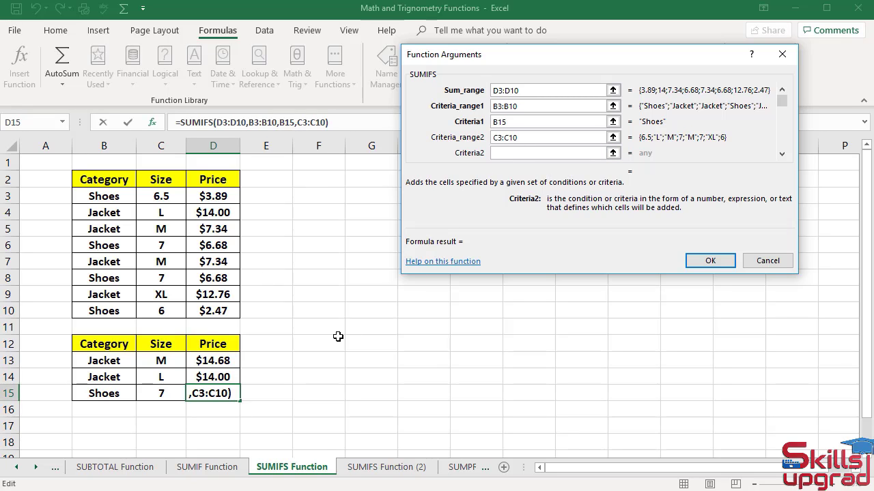
click(148, 396)
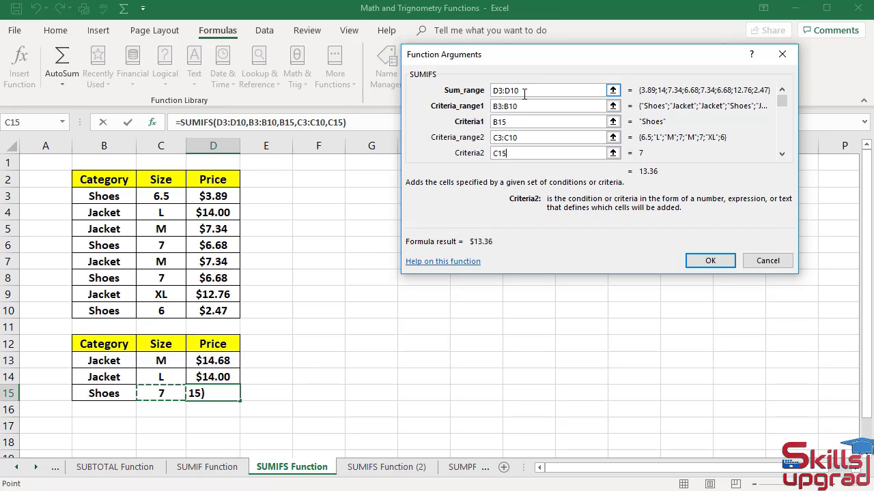
click(708, 262)
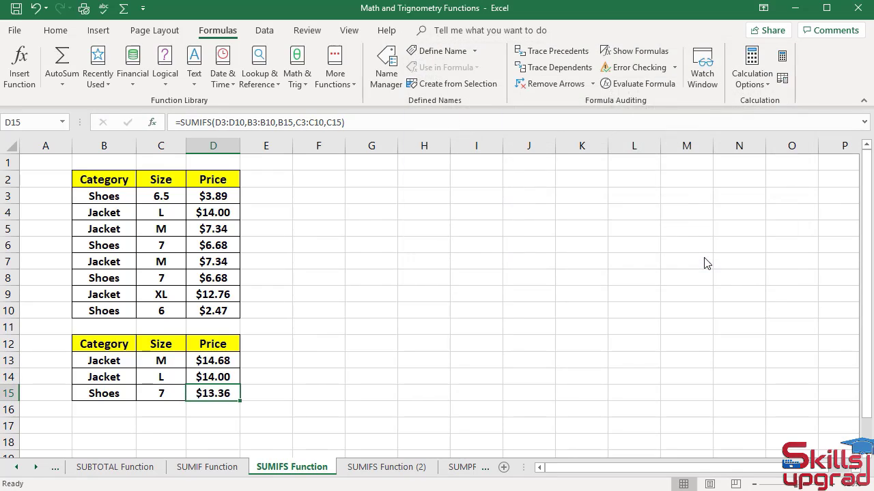